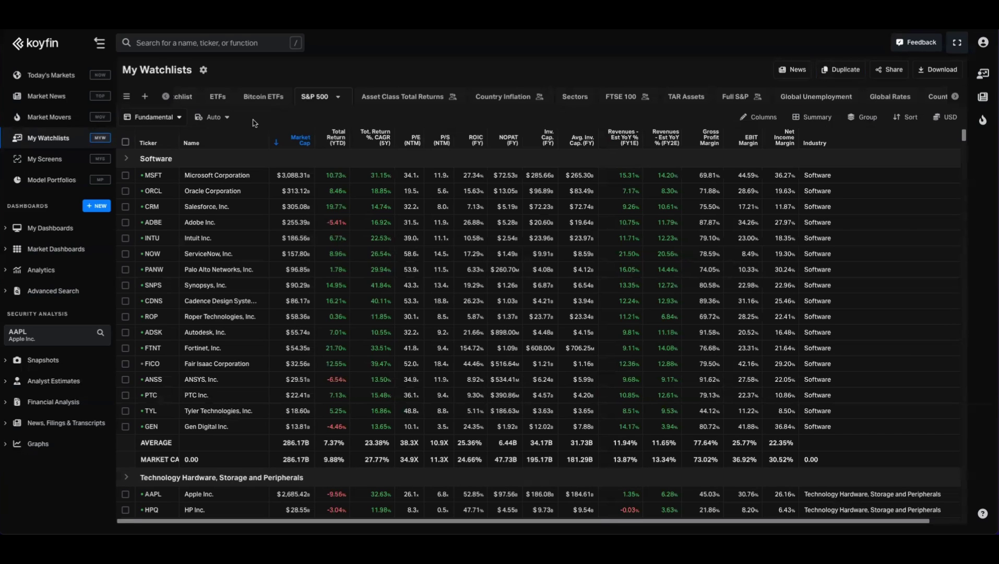
Step: Search the watchlist columns for 'roic' and open the ROIC column's period options
scroll(495, 270, down, 3)
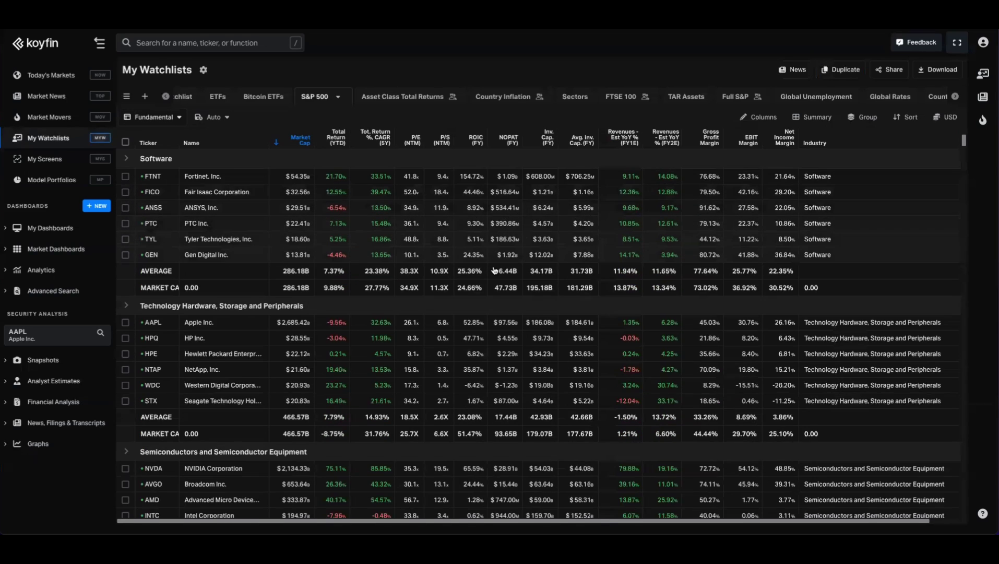
scroll(494, 270, down, 2)
scroll(643, 155, up, 5)
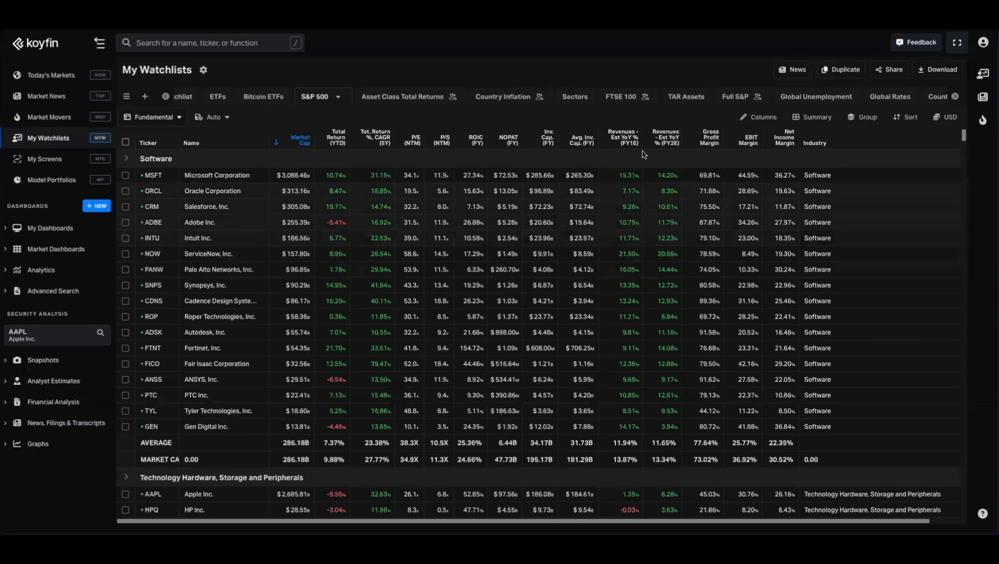
click(761, 118)
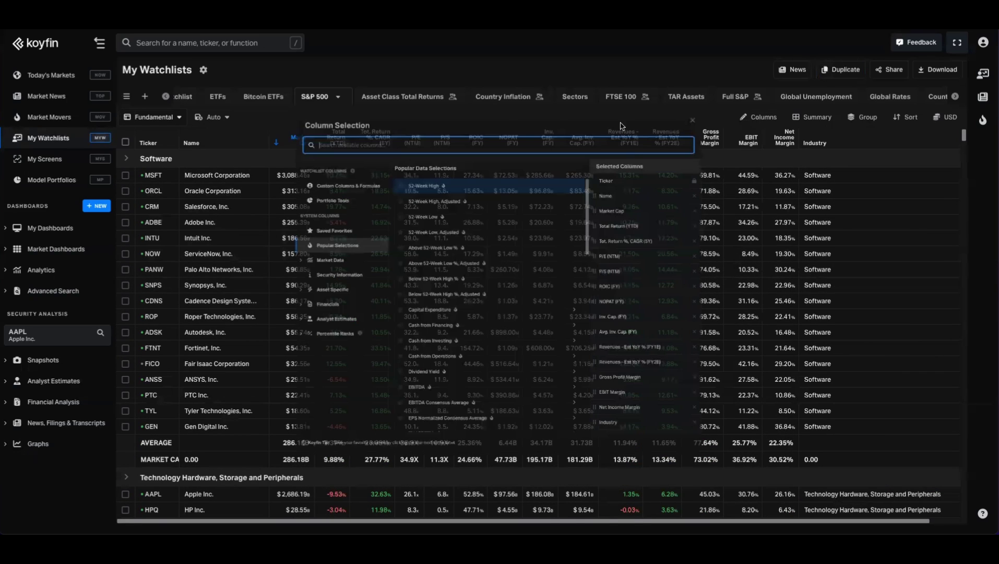
text(roic)
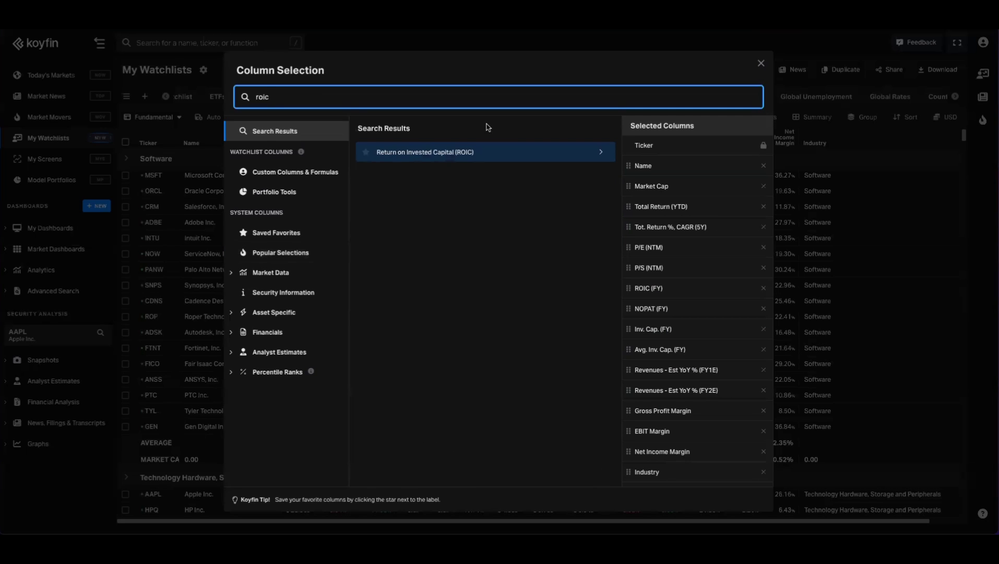
click(488, 154)
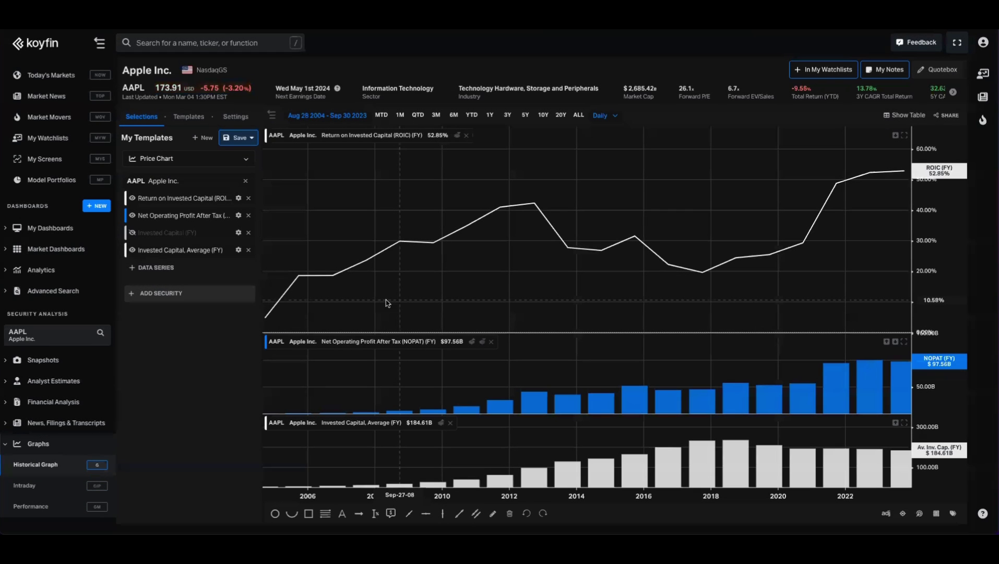
Step: Add the ROIC data series to the graph, plus Microsoft (MSFT) ROIC as a second security
click(174, 270)
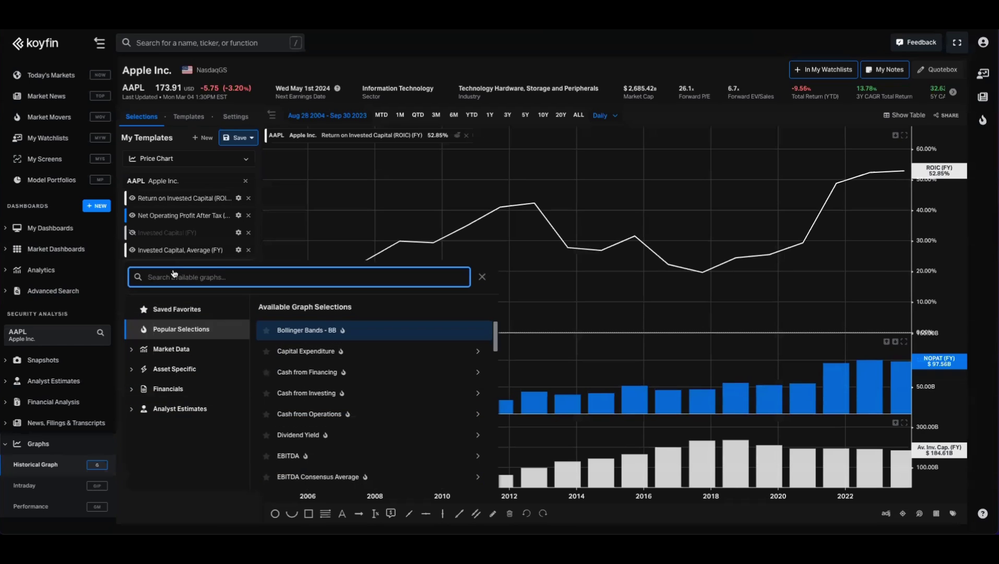
text(roic)
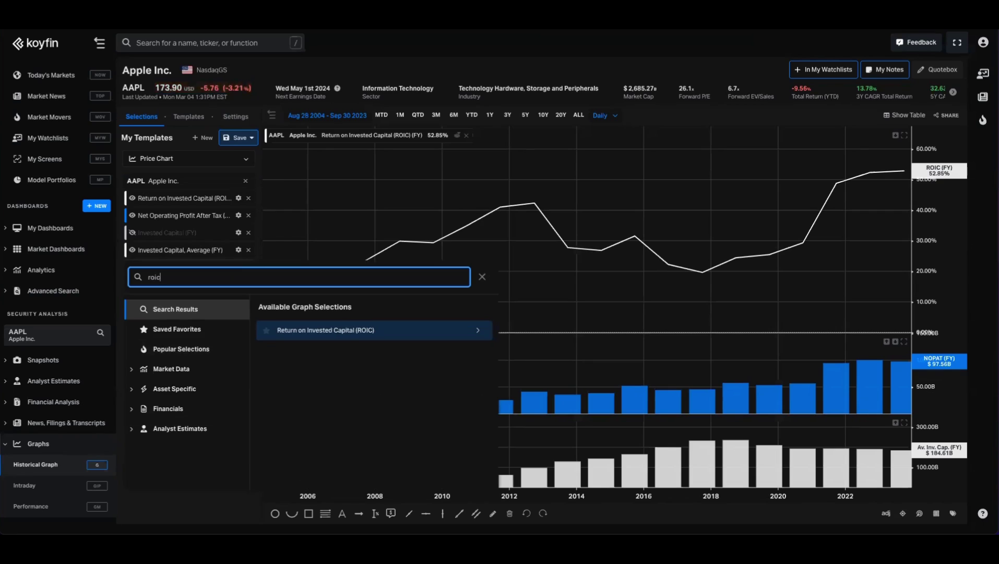
click(338, 333)
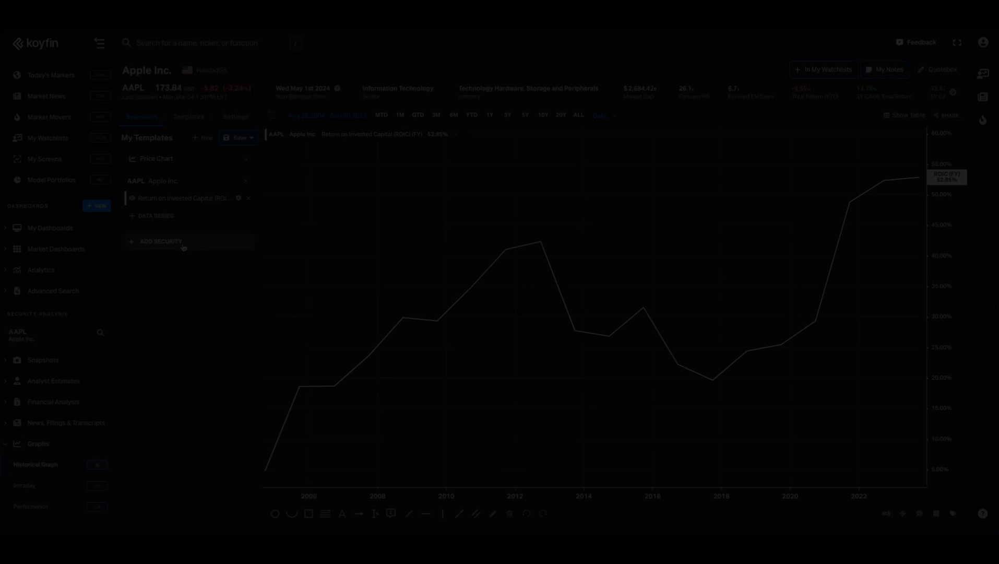
text(msft)
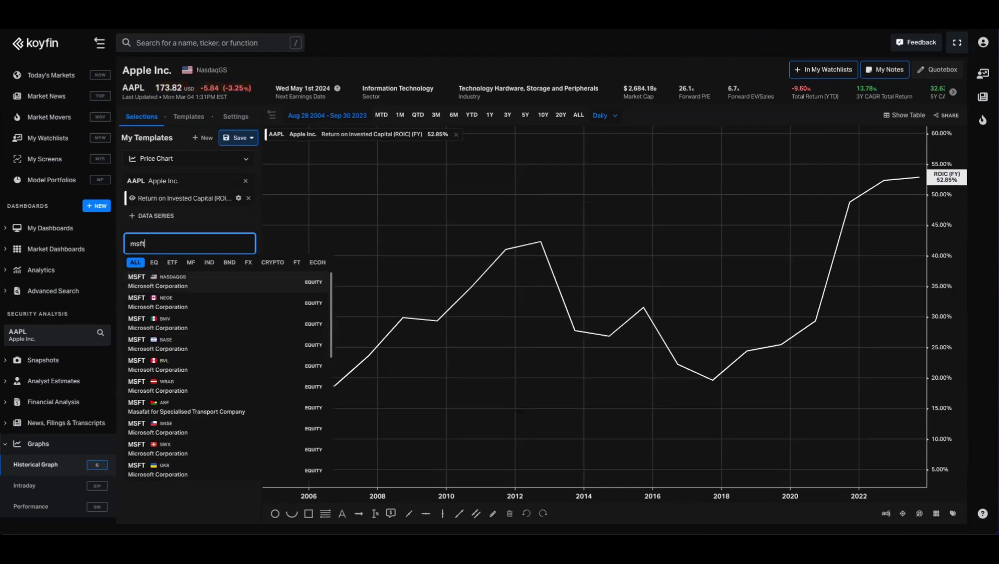
click(181, 281)
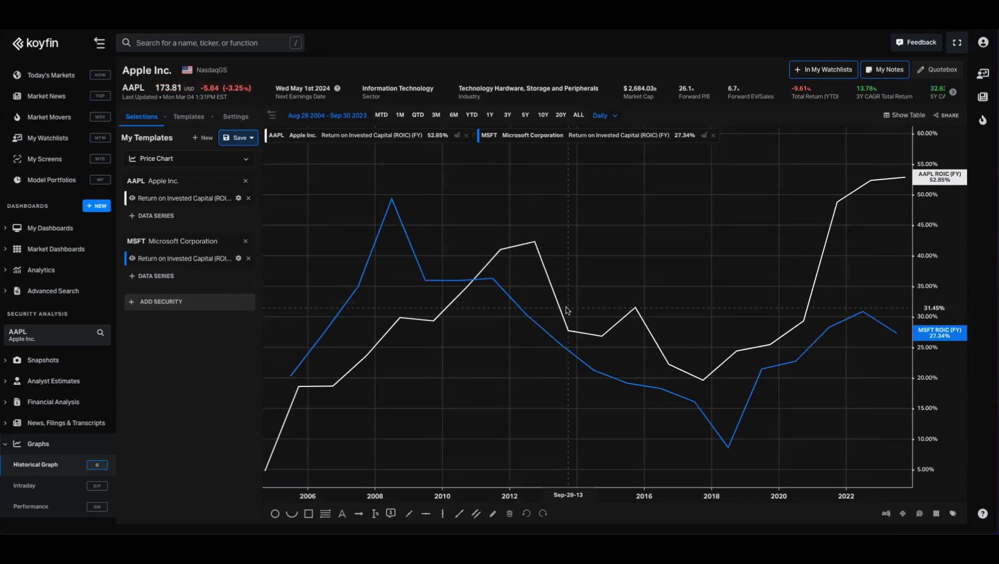
Step: Set the chart type of both Apple's and Microsoft's ROIC series to Area
click(238, 198)
click(283, 234)
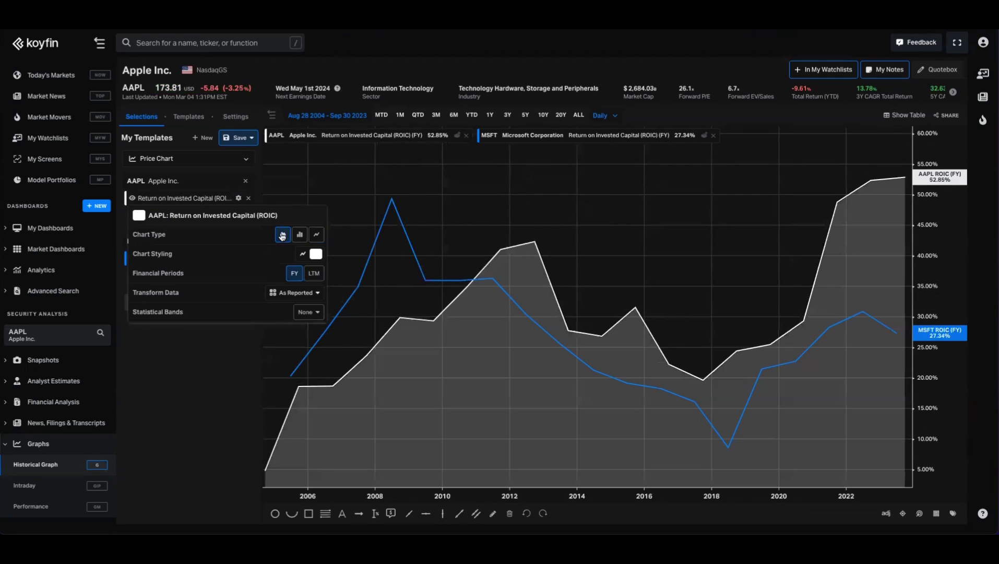
click(218, 374)
click(238, 258)
click(283, 295)
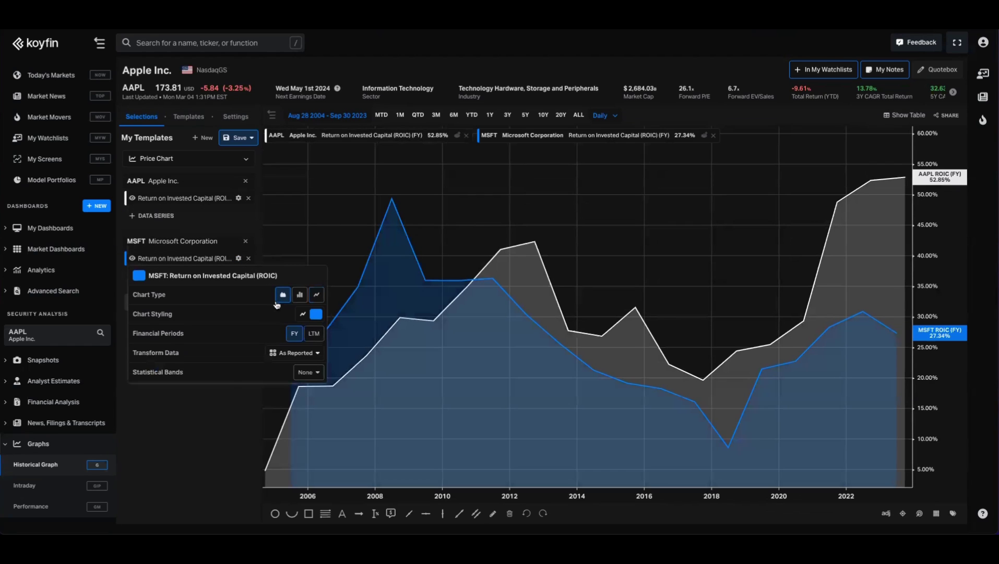
click(187, 411)
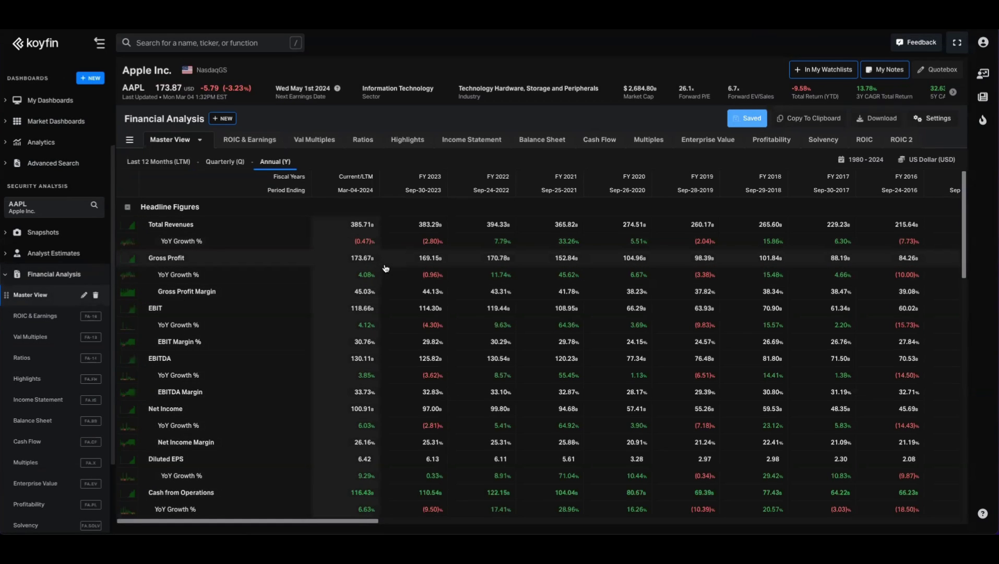
Step: Add the Return on Invested Capital (ROIC) row and drag it up under Total Revenues
scroll(385, 268, down, 3)
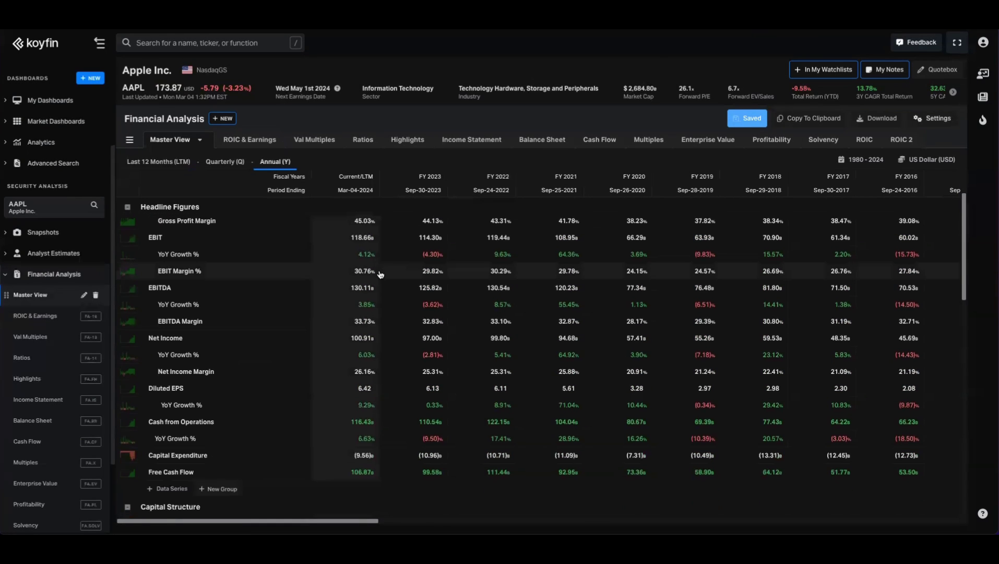
scroll(263, 306, up, 3)
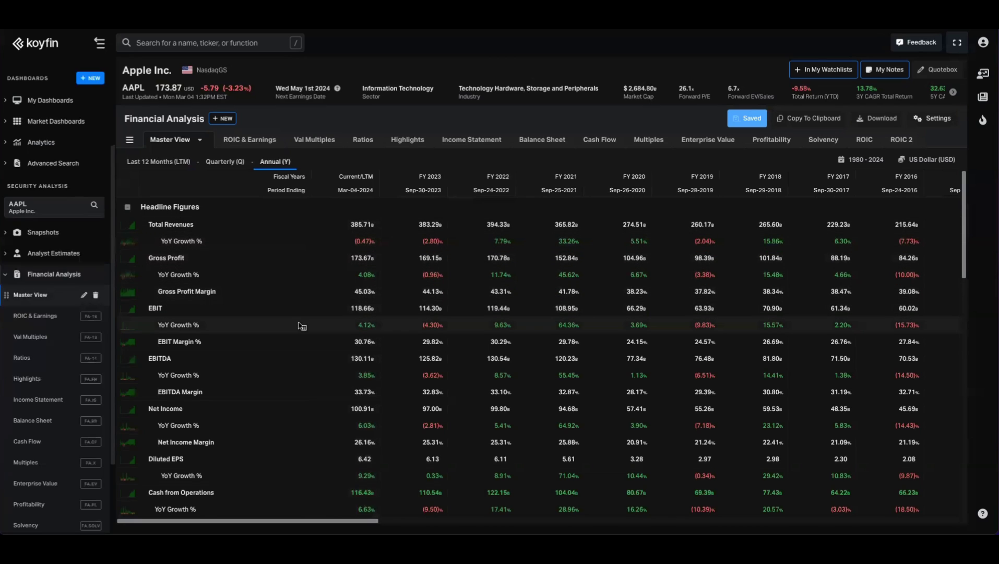
scroll(302, 326, down, 1)
scroll(302, 326, down, 3)
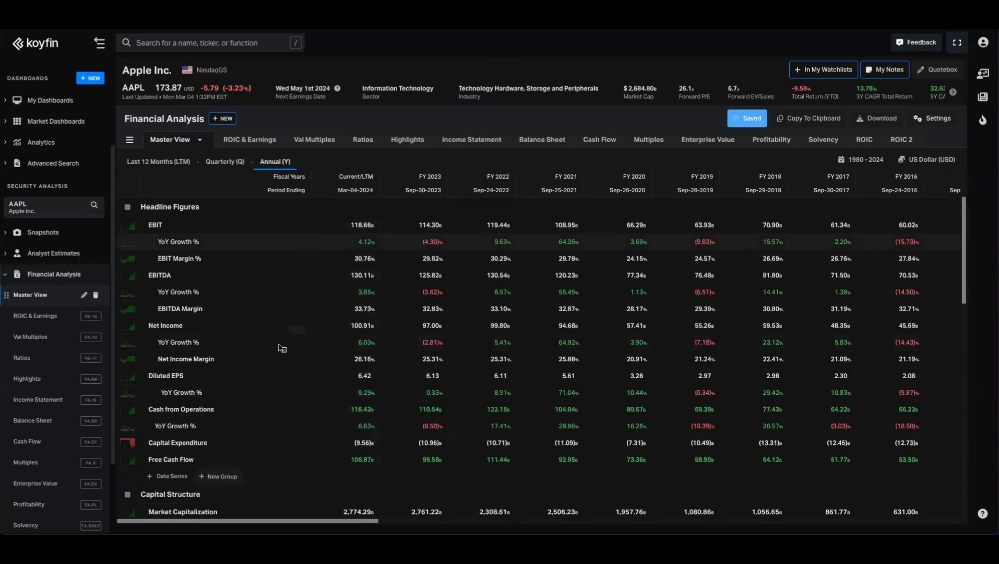
click(171, 476)
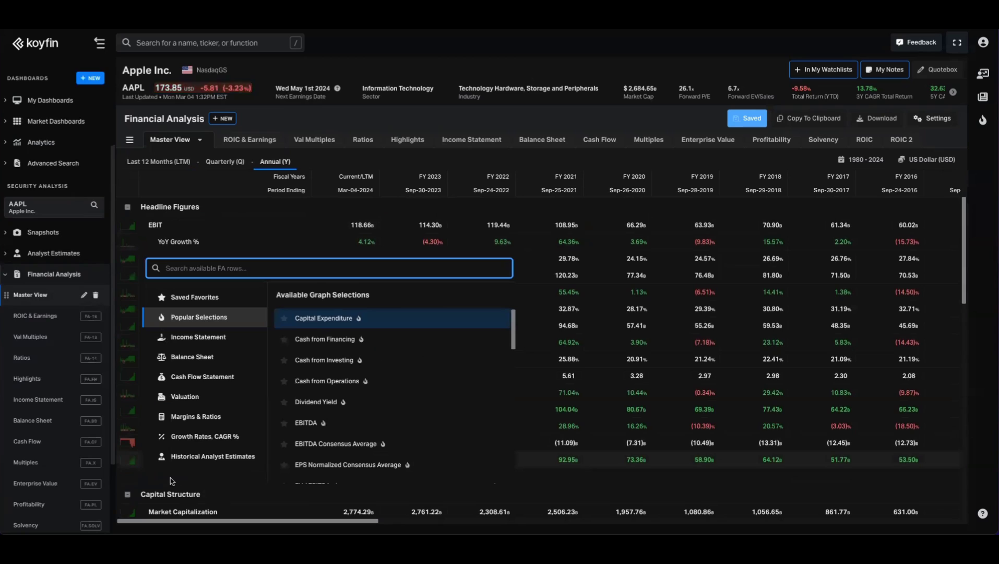
text(roic)
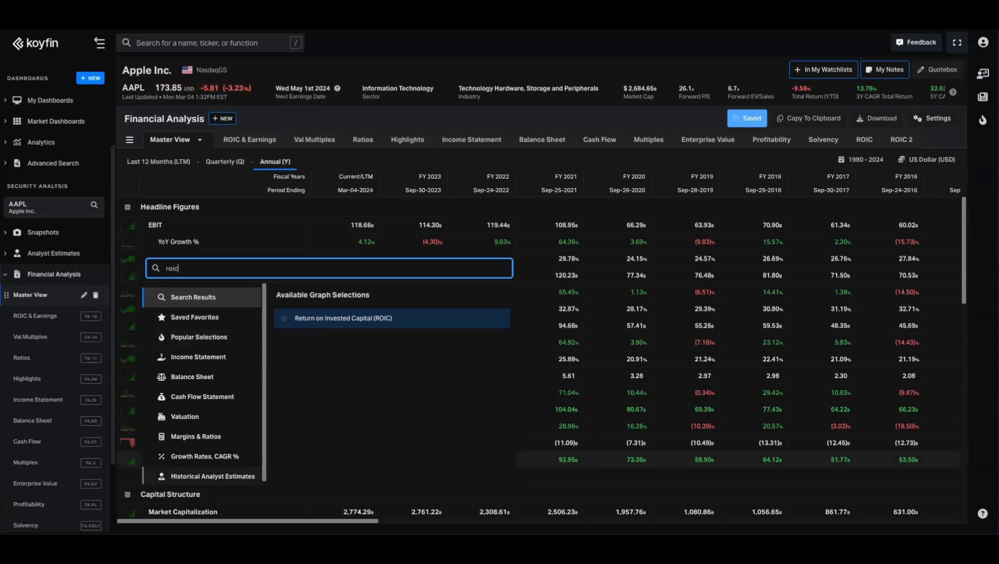
click(362, 327)
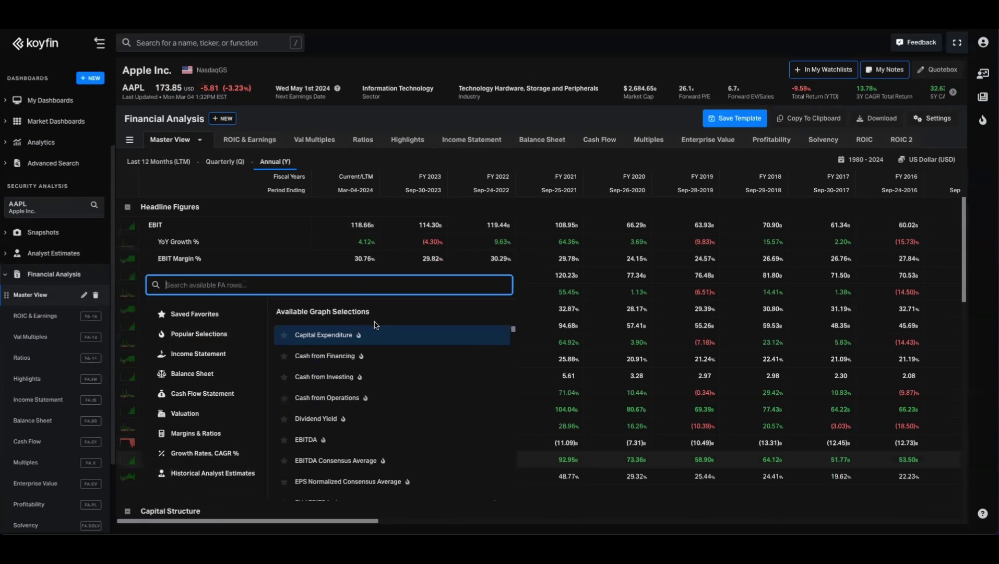
drag(240, 481, 240, 230)
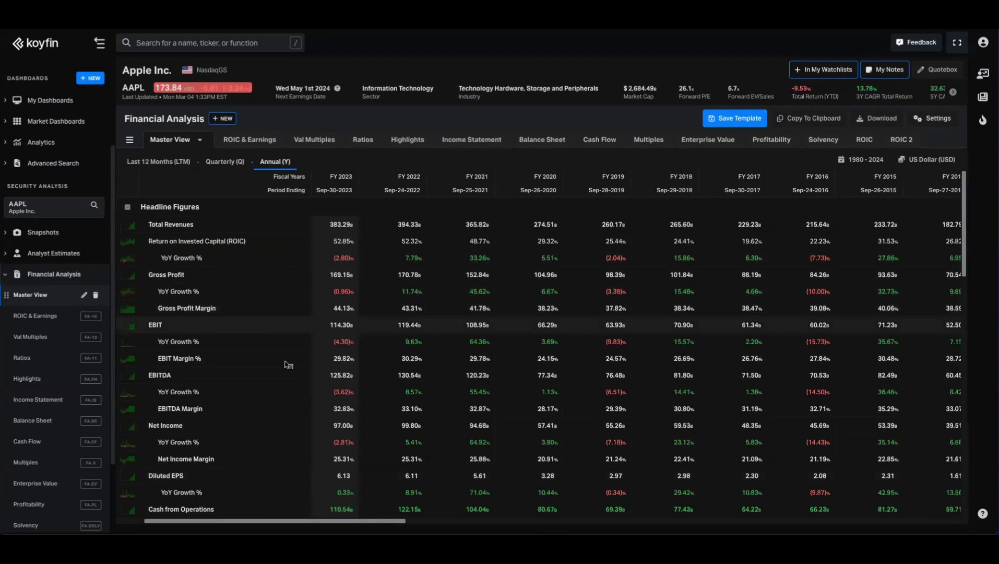
scroll(289, 364, down, 15)
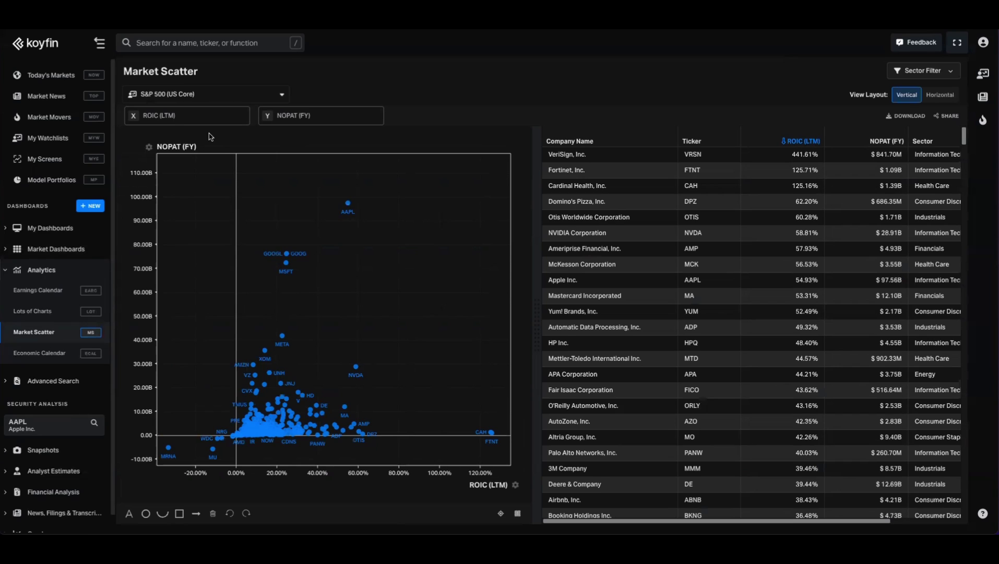
Step: Keep S&P 500 (US Core) as the Market Scatter population
click(230, 102)
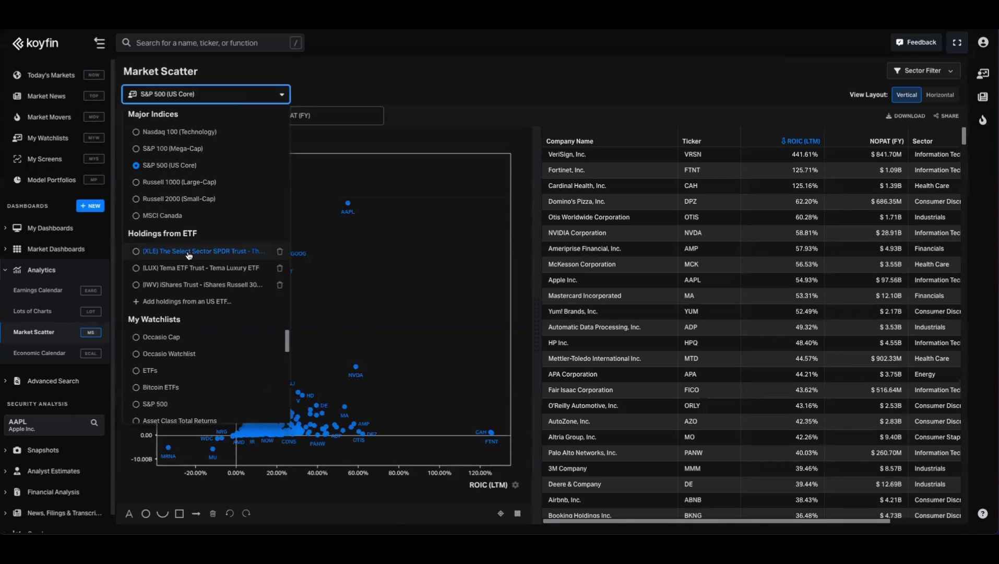
scroll(191, 381, down, 1)
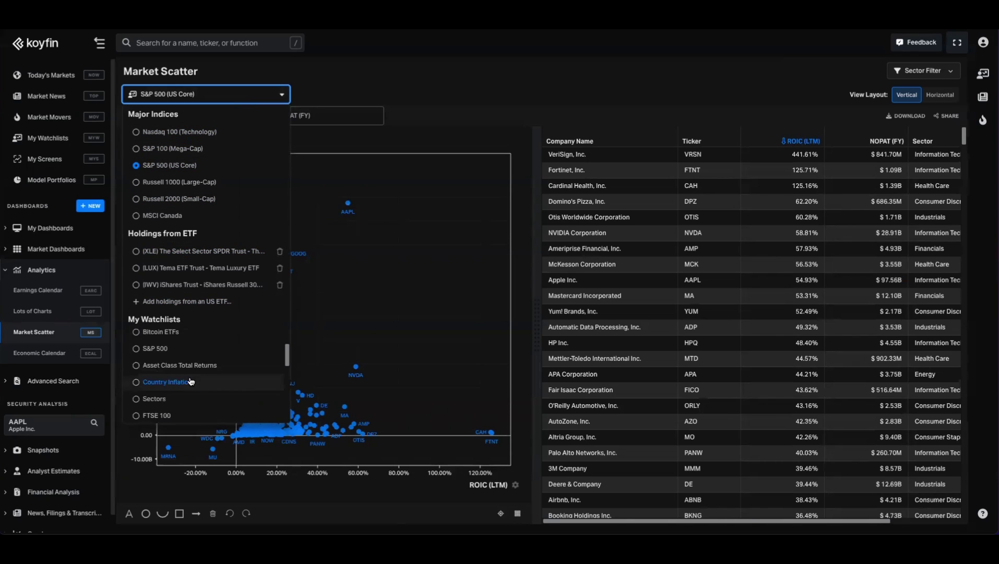
click(386, 138)
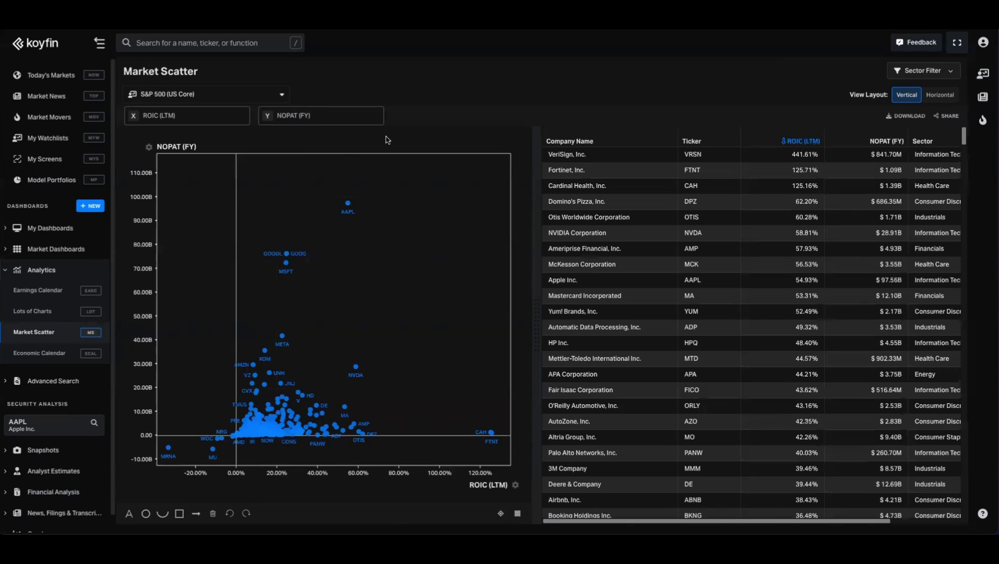
Step: Set the scatter's X axis to Return on Invested Capital via a 'roic' search
click(227, 123)
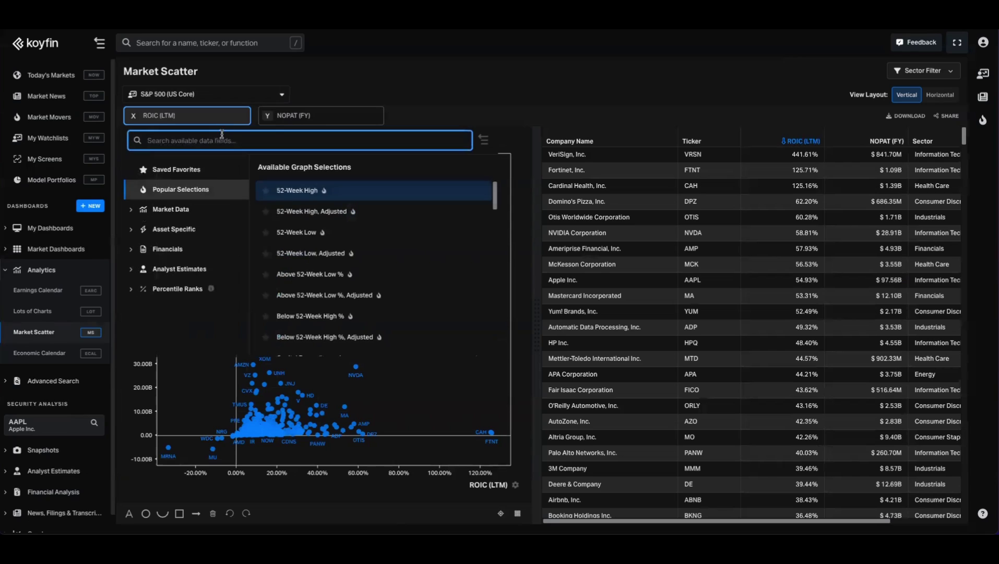
text(roic)
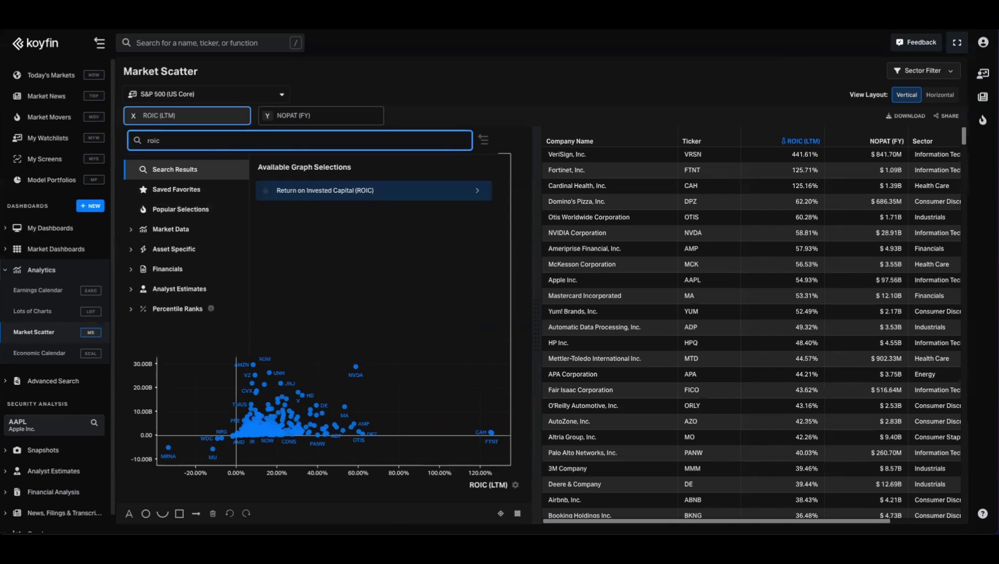
click(493, 109)
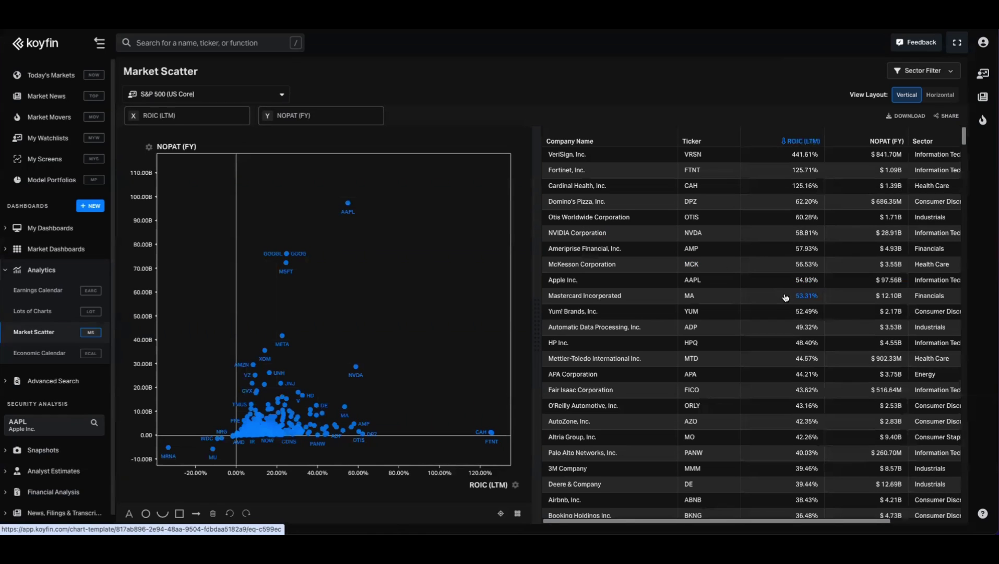
scroll(784, 285, down, 10)
scroll(794, 331, up, 5)
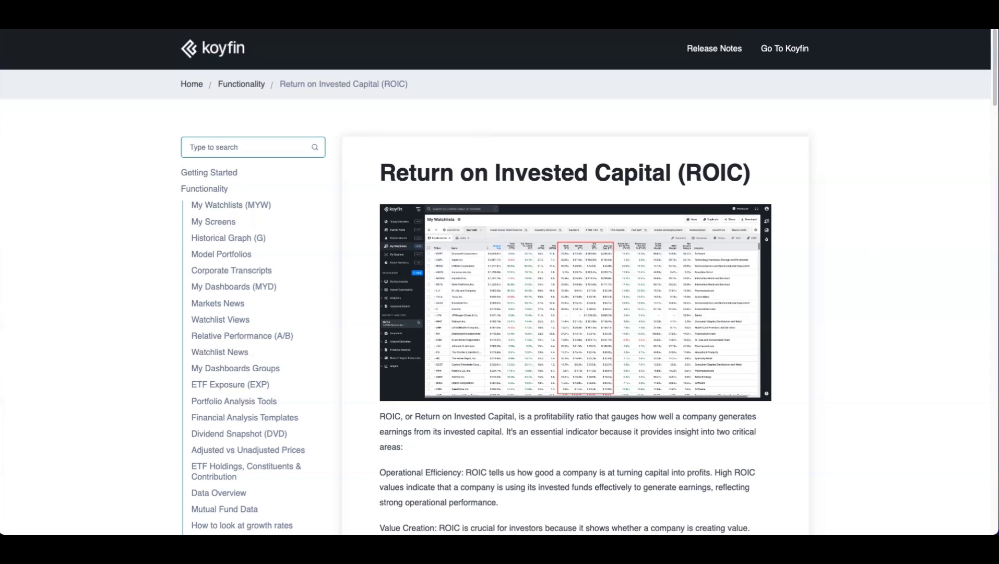
Step: Scroll the ROIC help article down to its Calculation section on NOPAT and average invested capital
scroll(623, 374, down, 7)
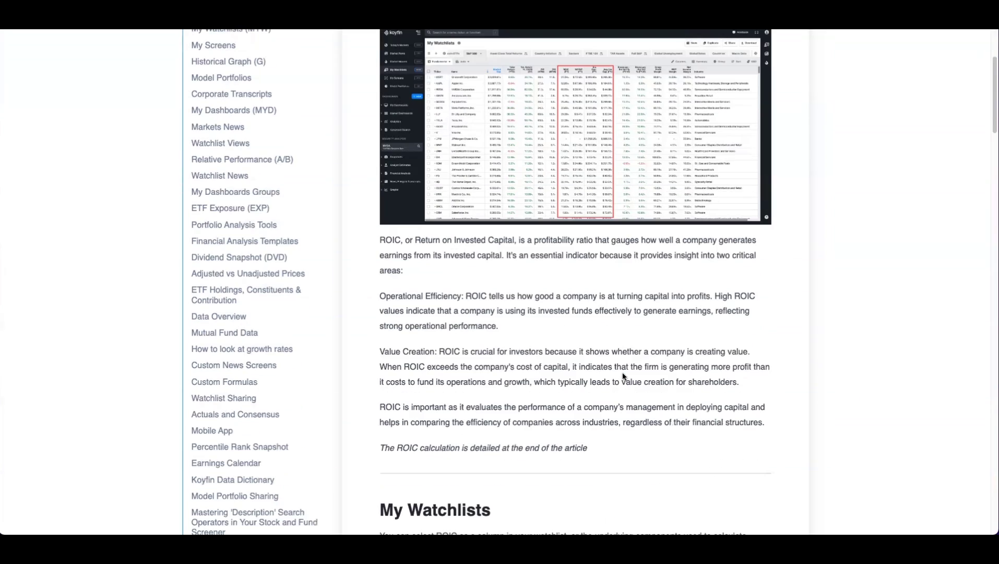
scroll(623, 373, down, 9)
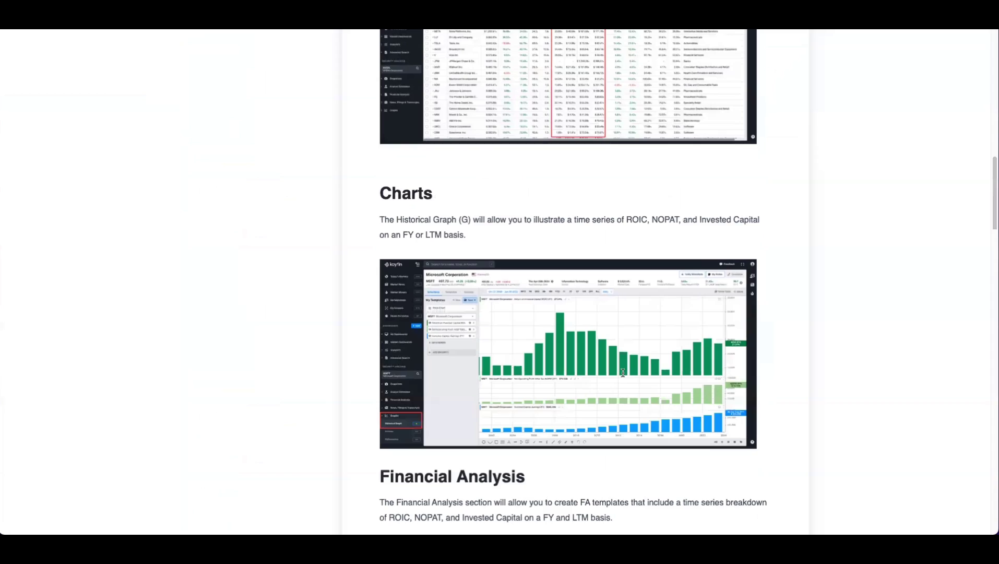
scroll(623, 373, down, 17)
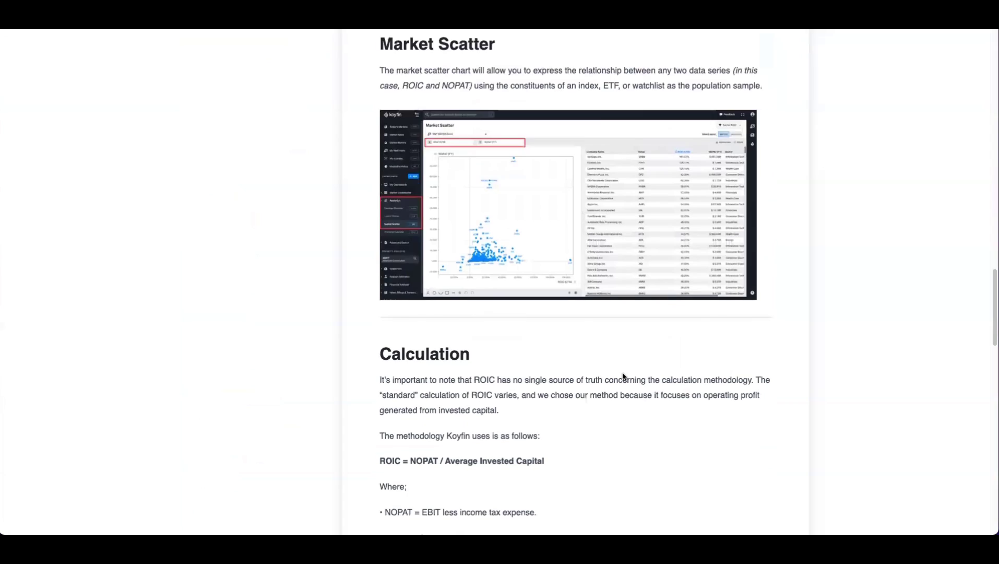
Step: Scroll through the MSFT 2023 worked example down to the 26.07% ROIC result
scroll(622, 376, down, 3)
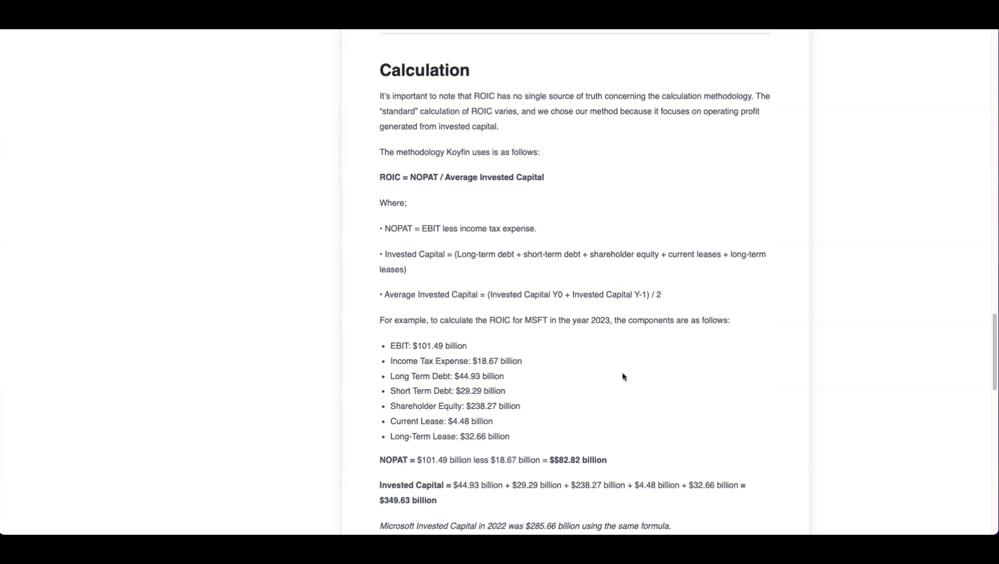
scroll(642, 349, down, 2)
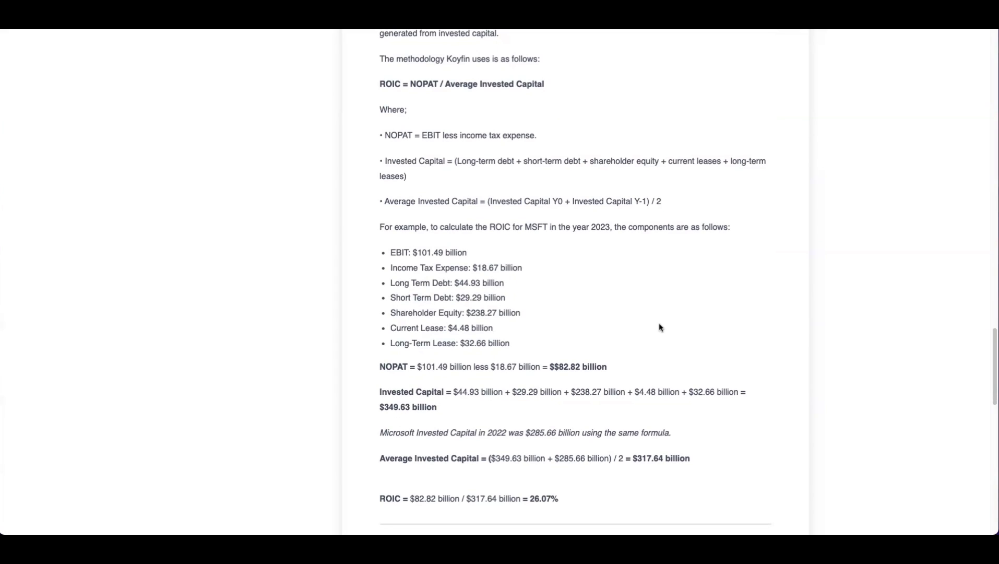
scroll(658, 327, down, 1)
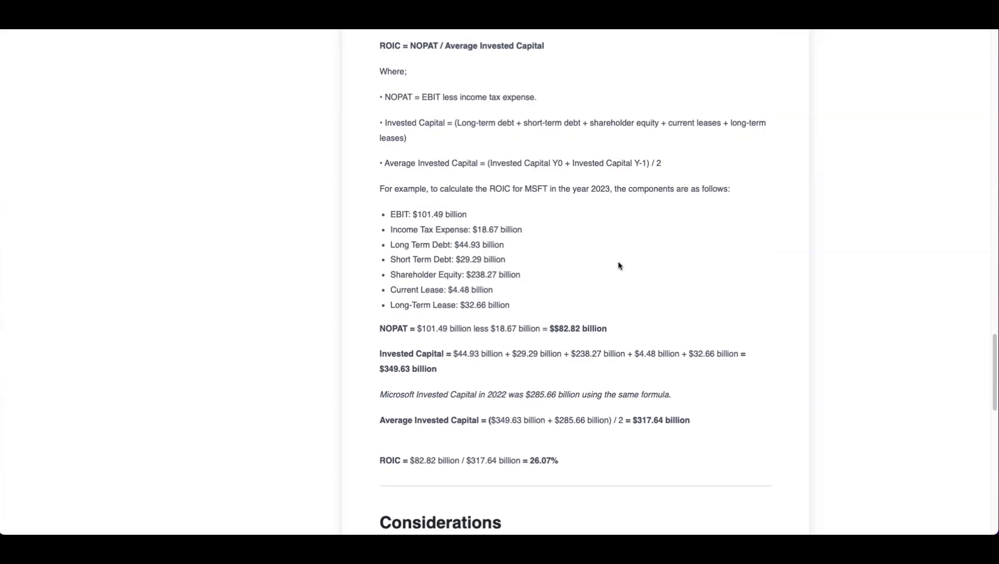